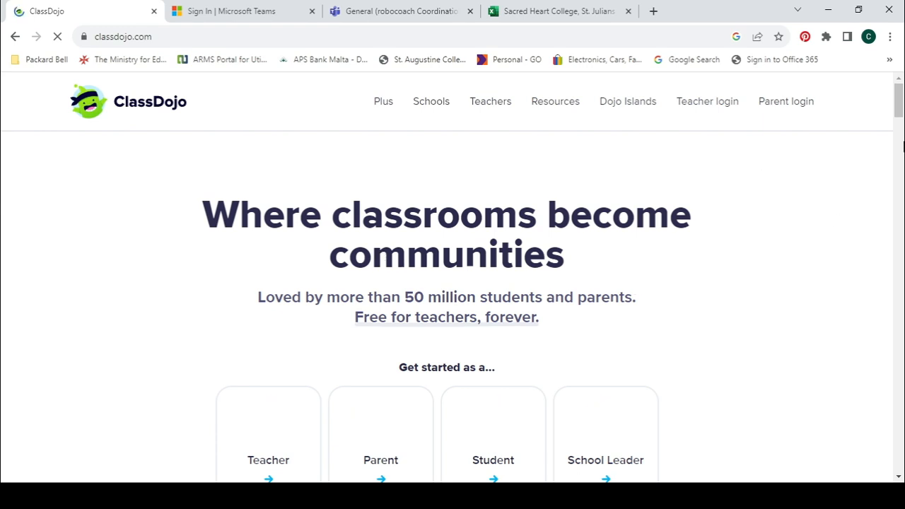
Step: Continue as a teacher, then choose Change school from the profile menu
drag(897, 111, 898, 129)
click(269, 306)
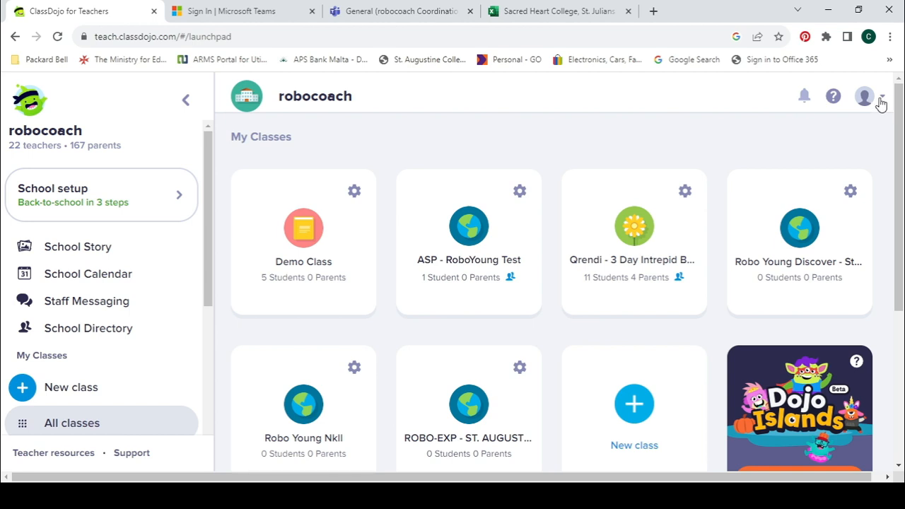
click(881, 103)
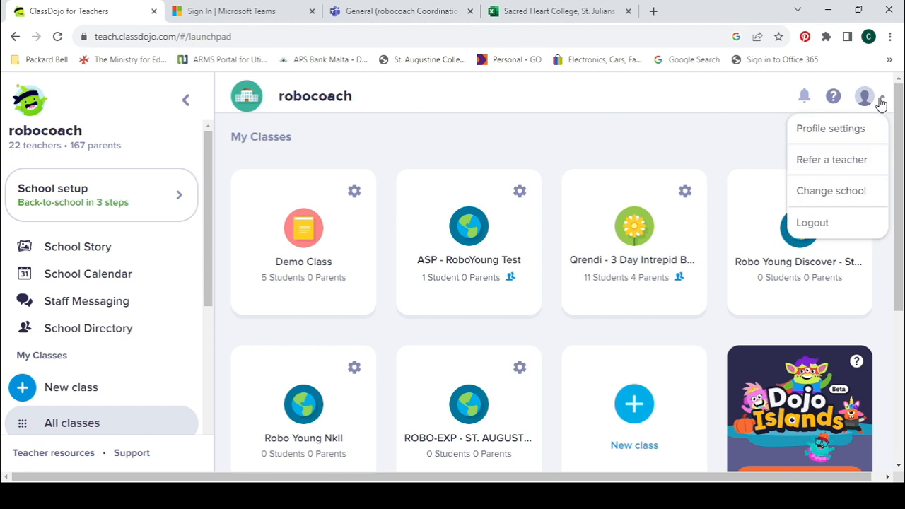
click(838, 196)
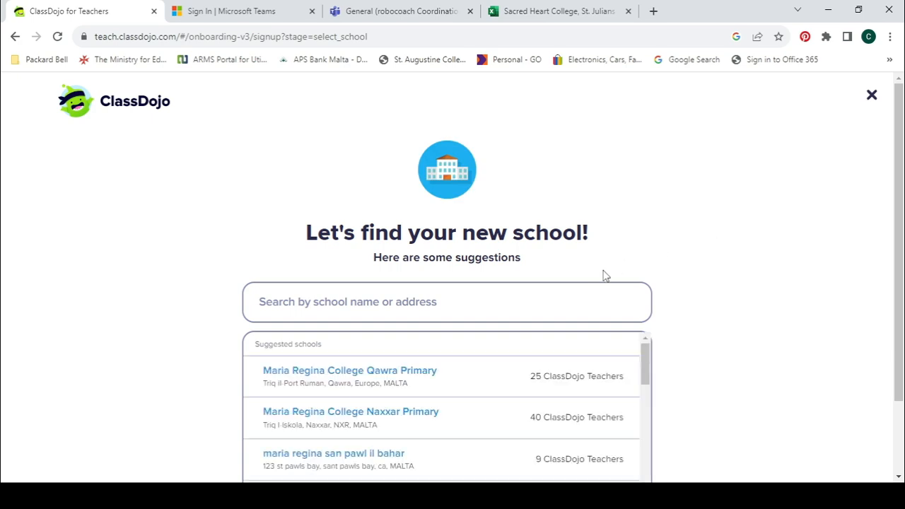
Step: Search for 'robocoach' and select it as the teacher's school
click(544, 301)
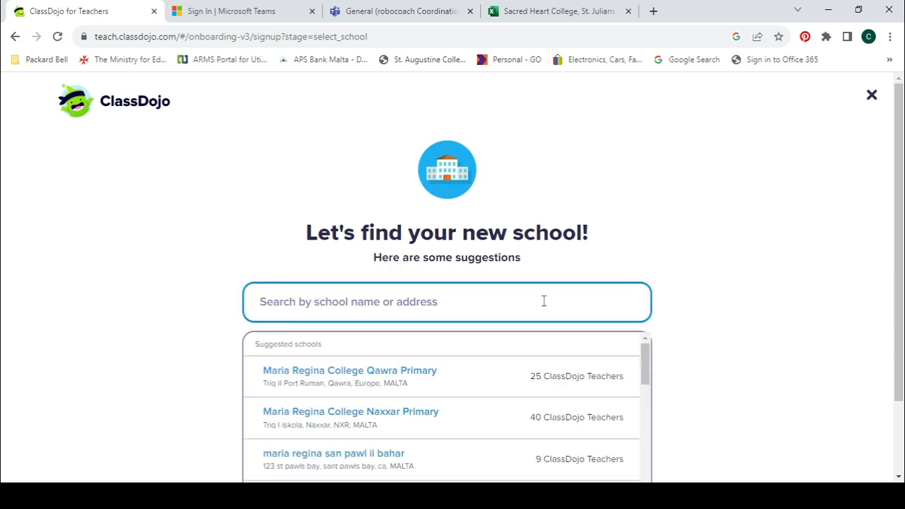
text(robocoach)
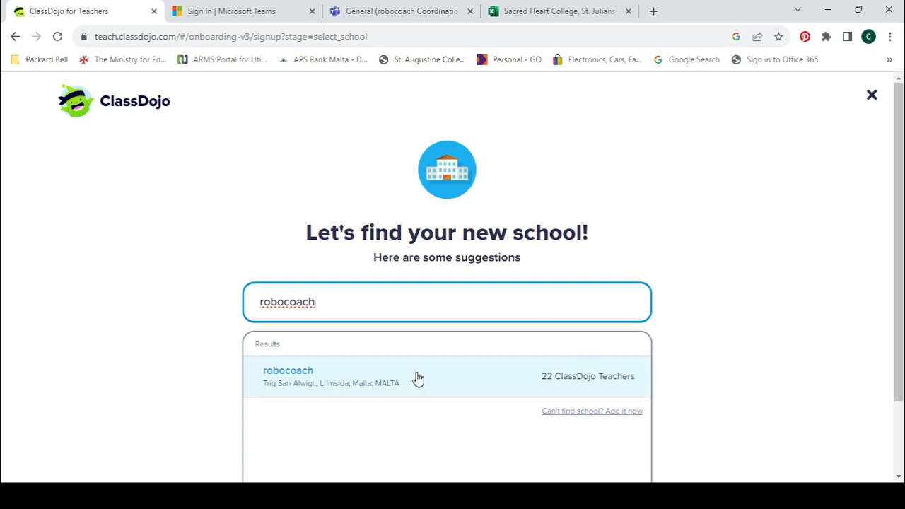
click(386, 343)
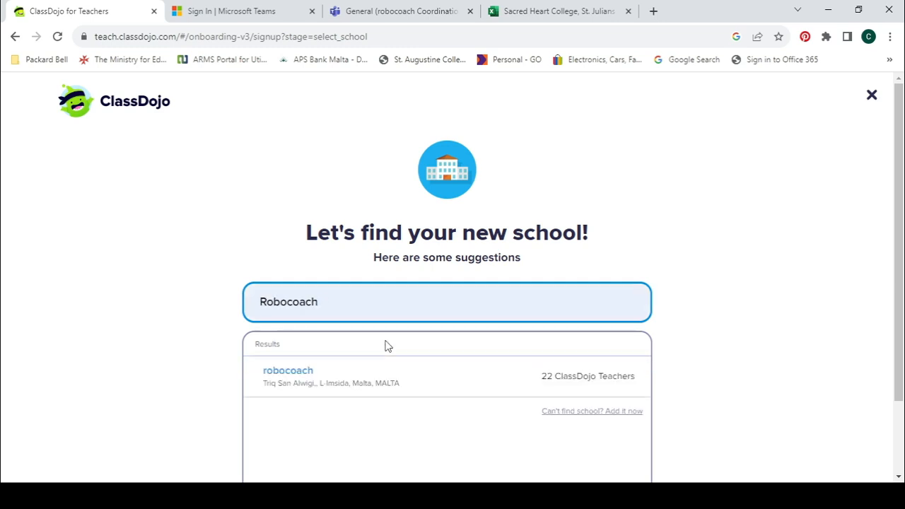
click(362, 370)
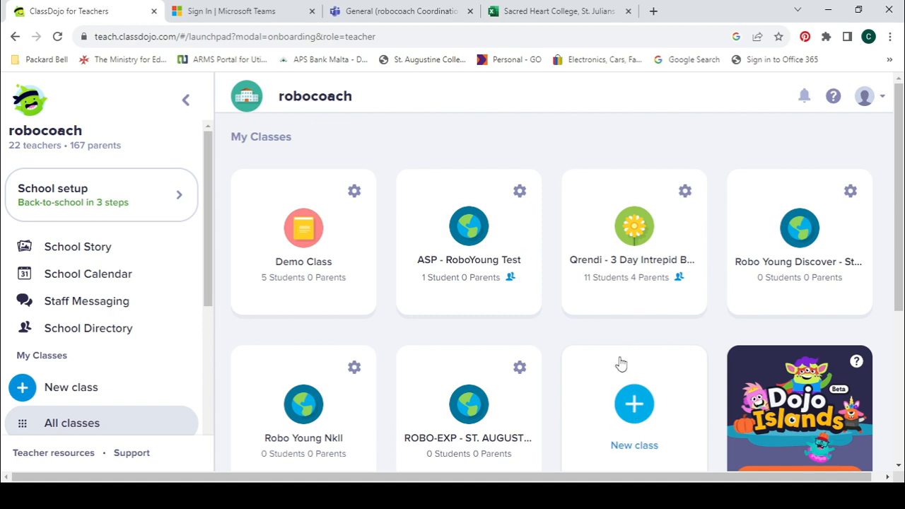
Step: Create a class named 'Robo Young - St Karens College' plus the teacher's name, year Other
click(651, 419)
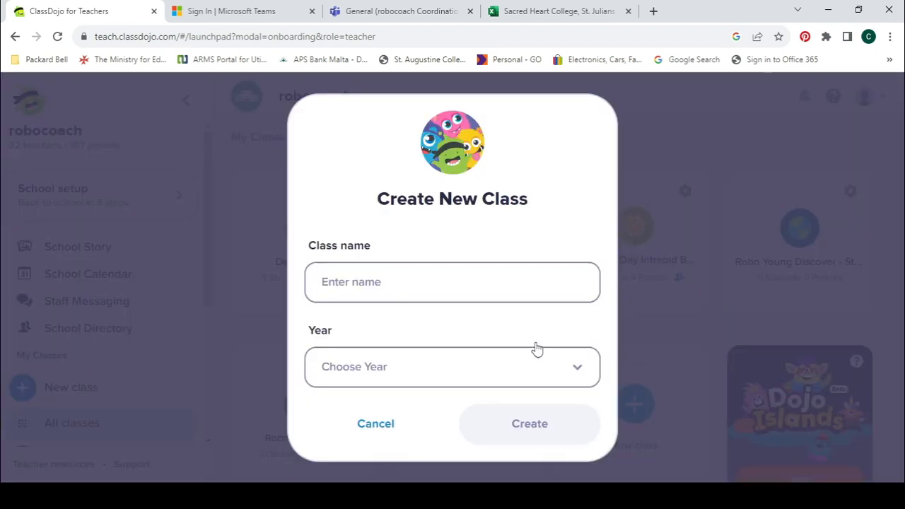
click(496, 282)
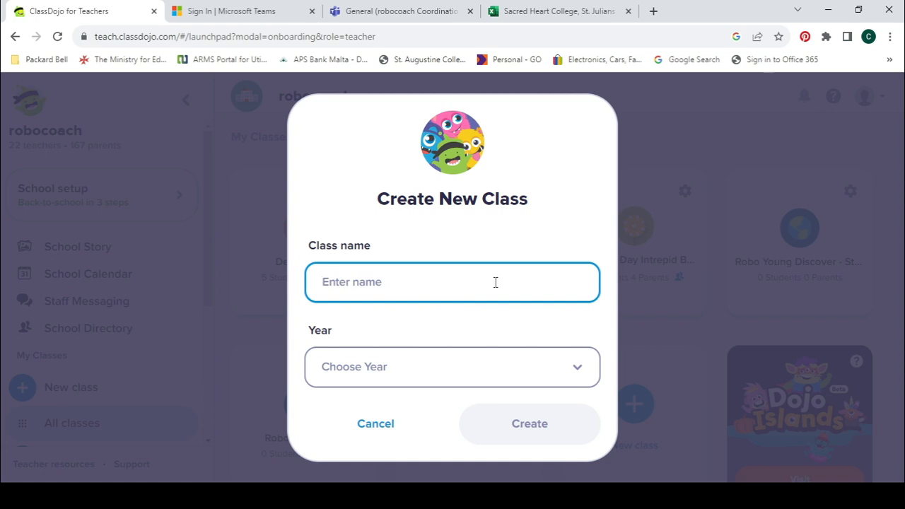
text(Robo Young -)
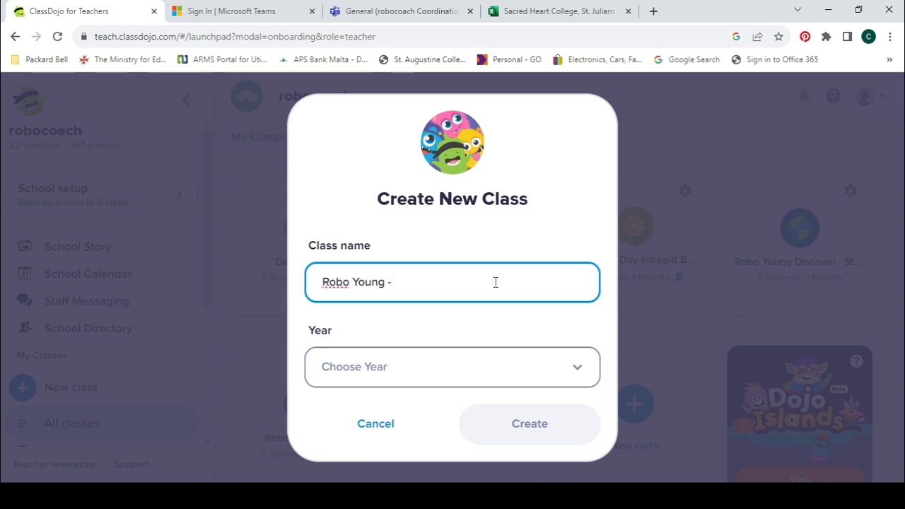
text(St)
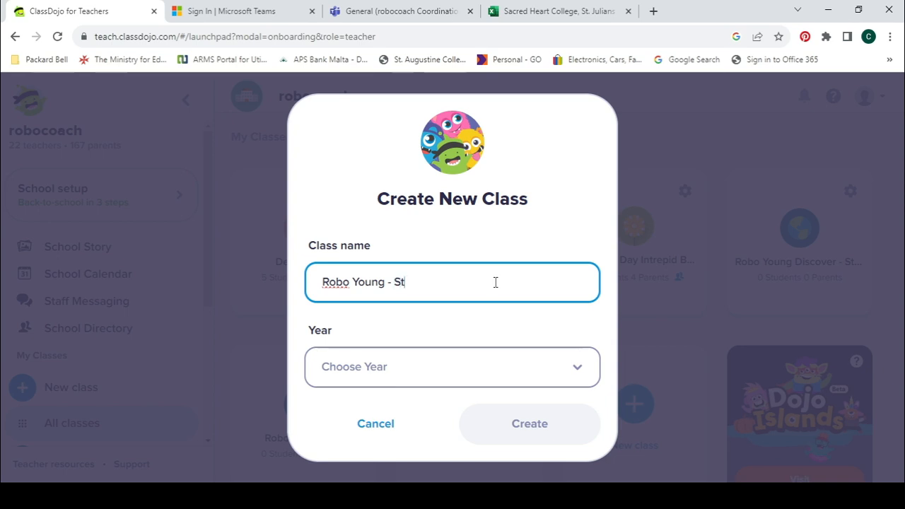
text( Karens College)
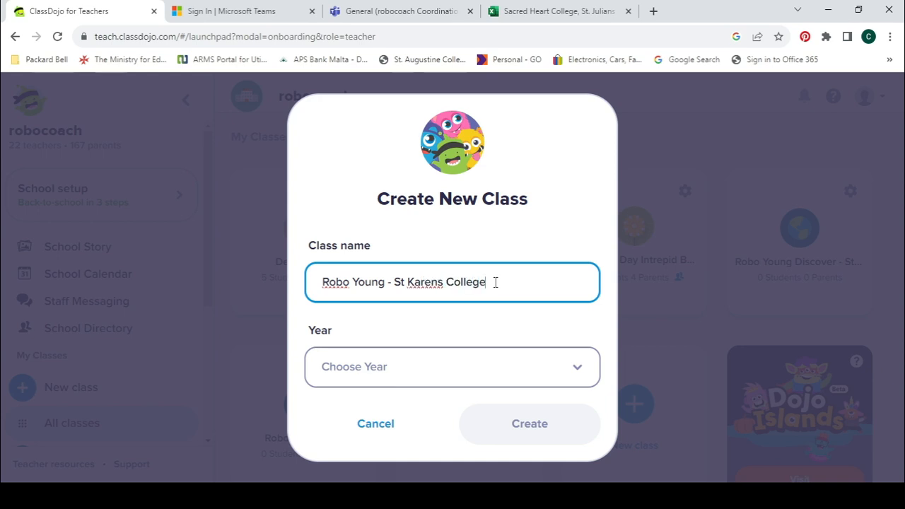
text( - Mr Carlo)
click(579, 372)
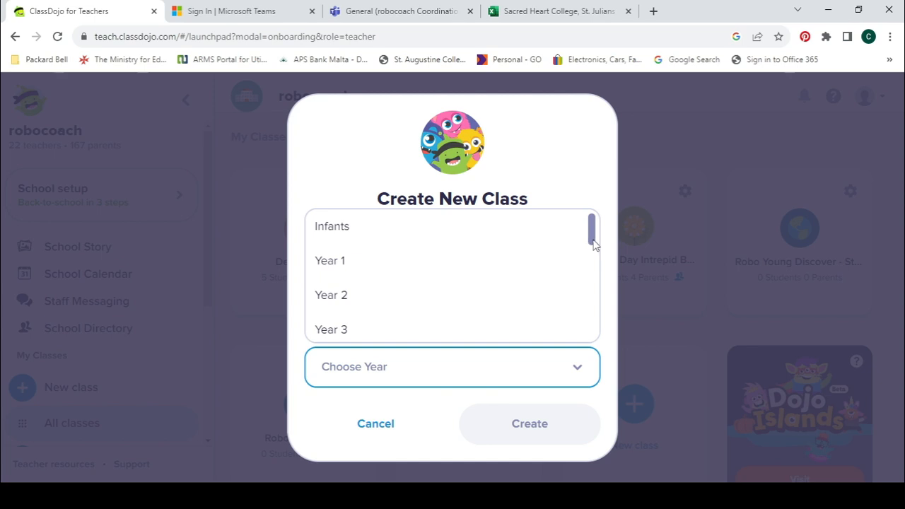
drag(591, 235, 580, 339)
click(486, 324)
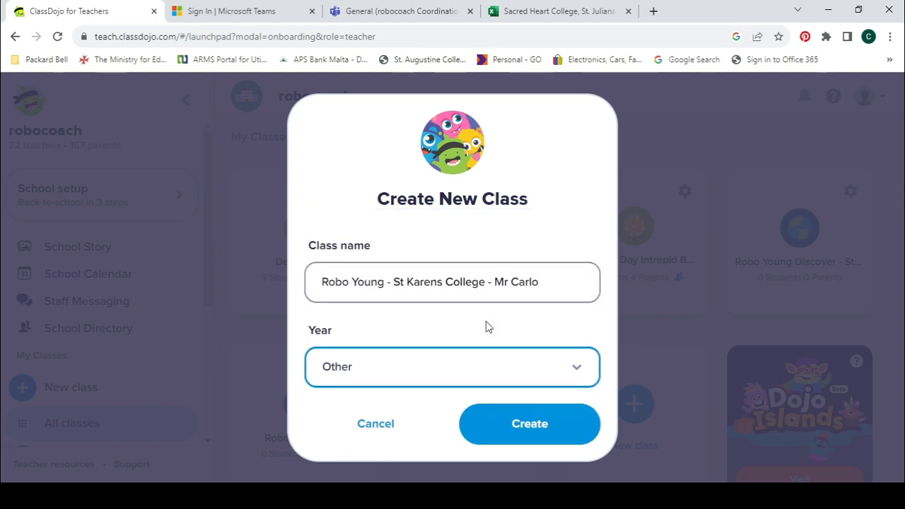
click(532, 440)
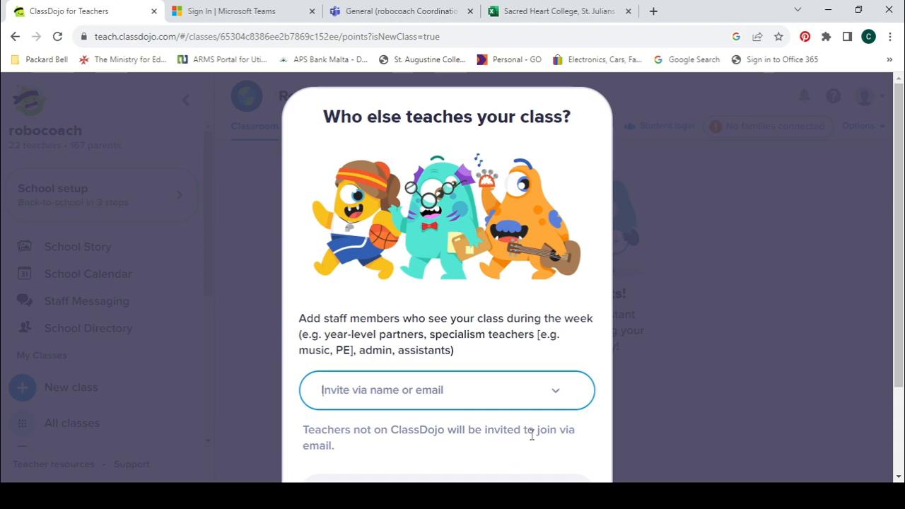
Step: Skip co-teachers by choosing 'I don't have co-teachers'
click(557, 396)
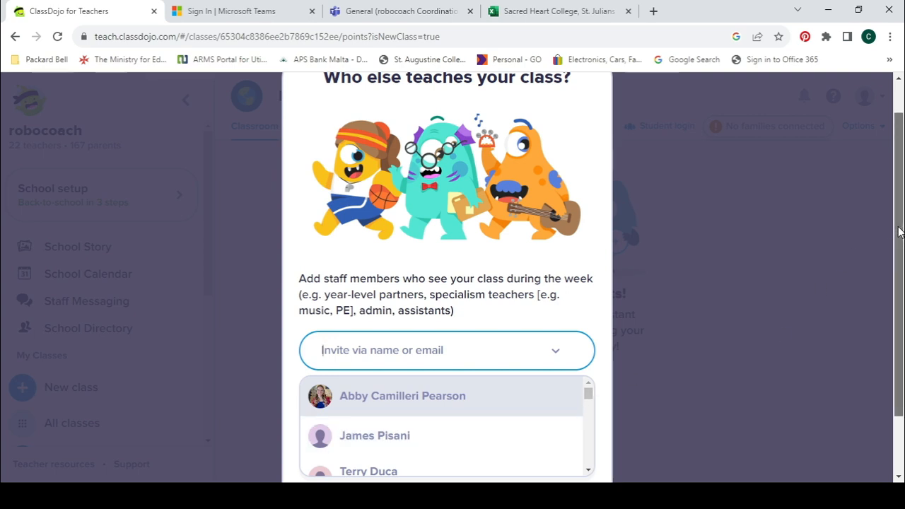
scroll(899, 232, down, 2)
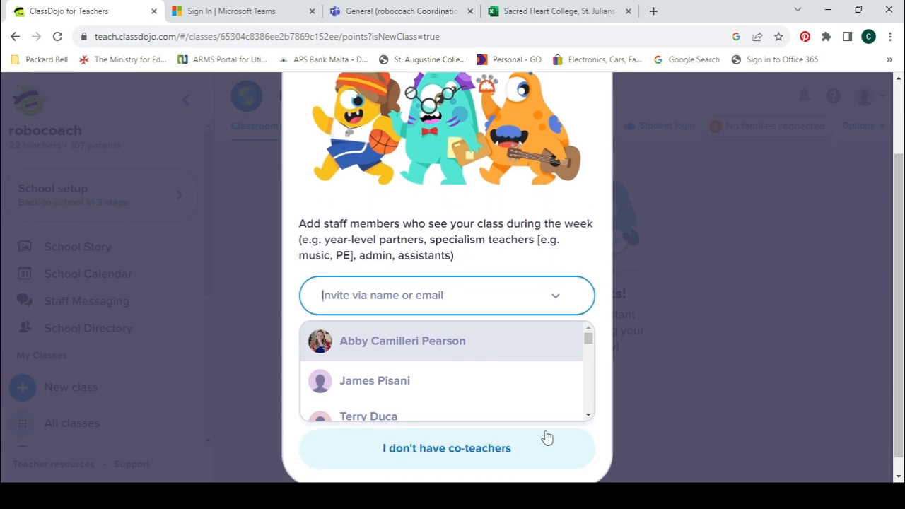
click(437, 462)
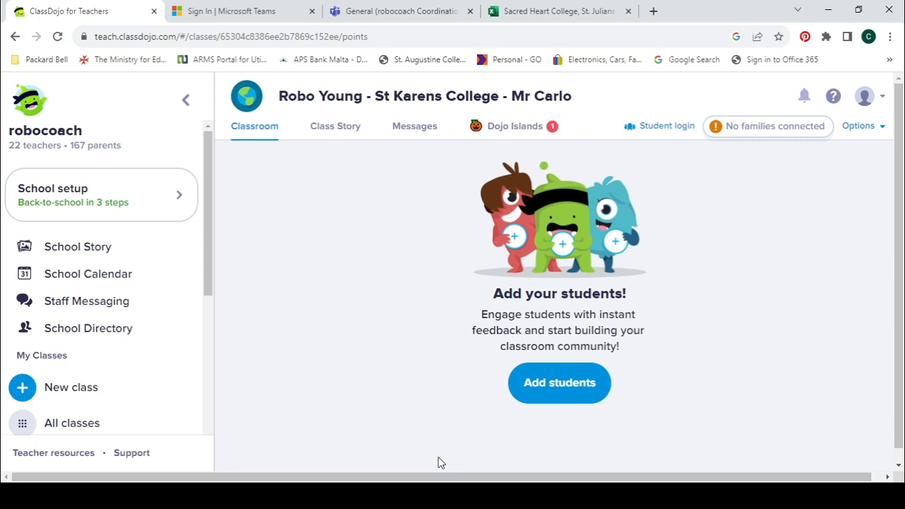
Step: Import one student by pasting the name from Excel and accepting the first/last name split
click(558, 388)
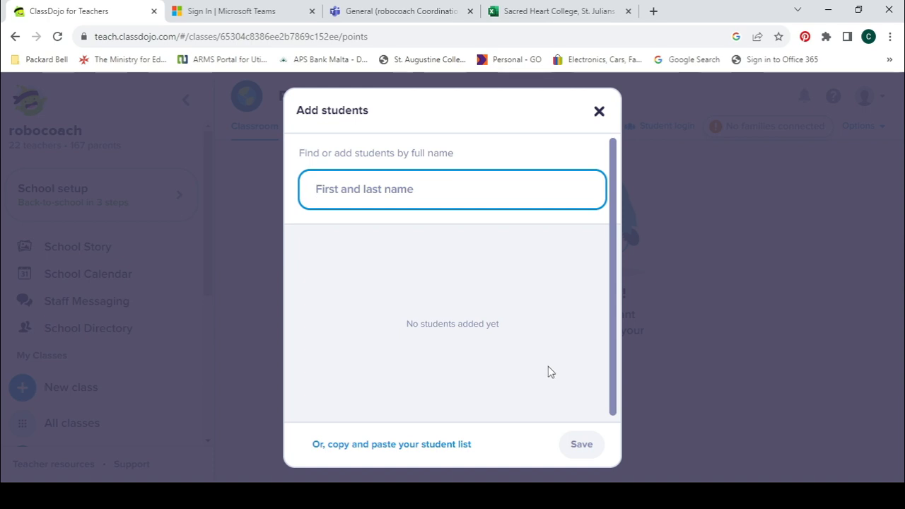
click(380, 443)
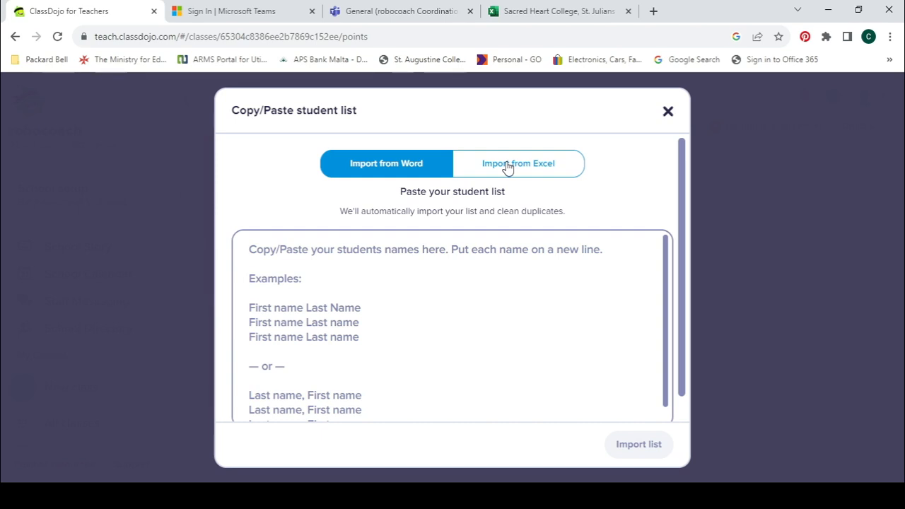
click(329, 291)
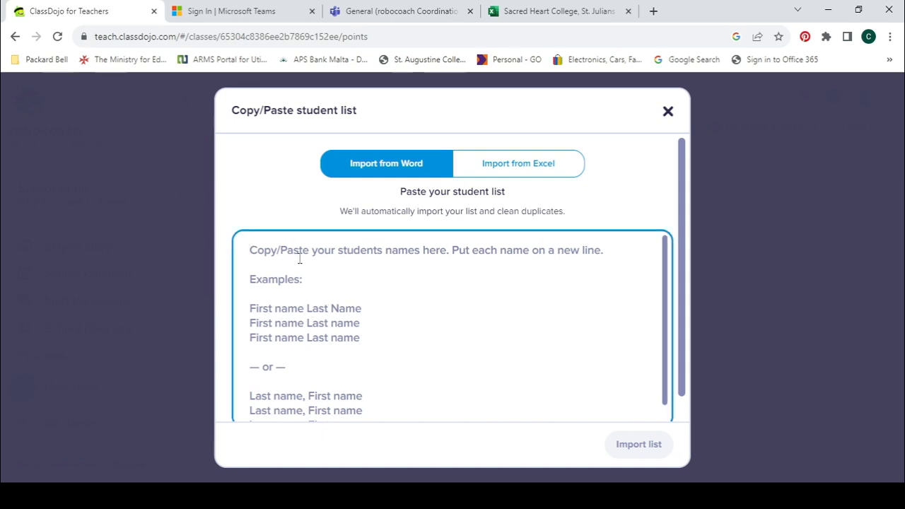
click(540, 170)
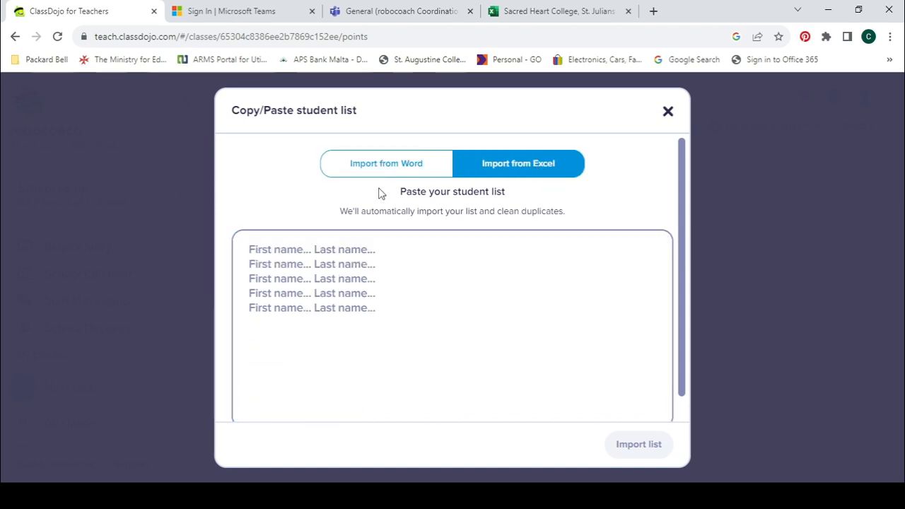
click(312, 258)
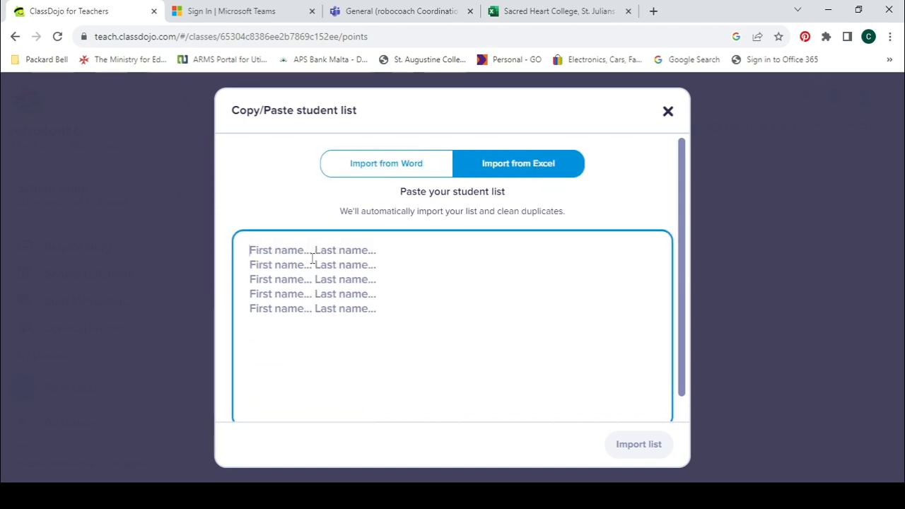
click(637, 442)
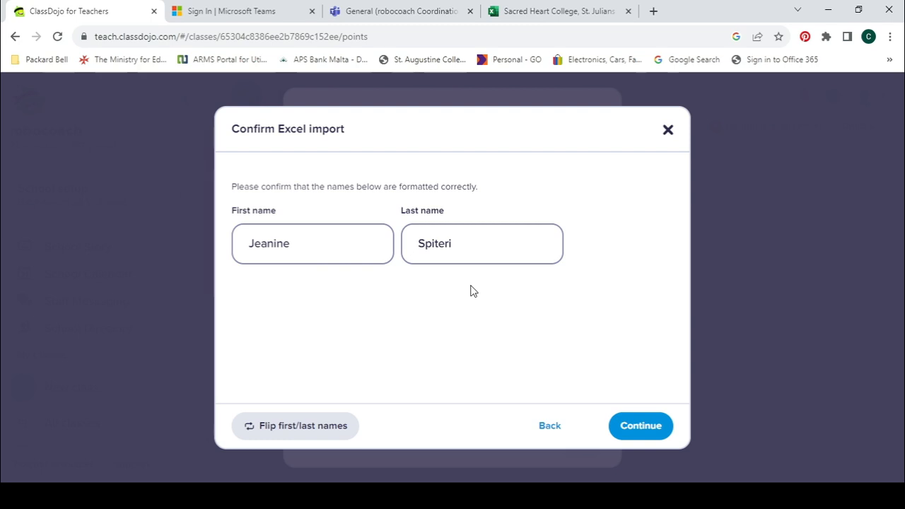
click(647, 426)
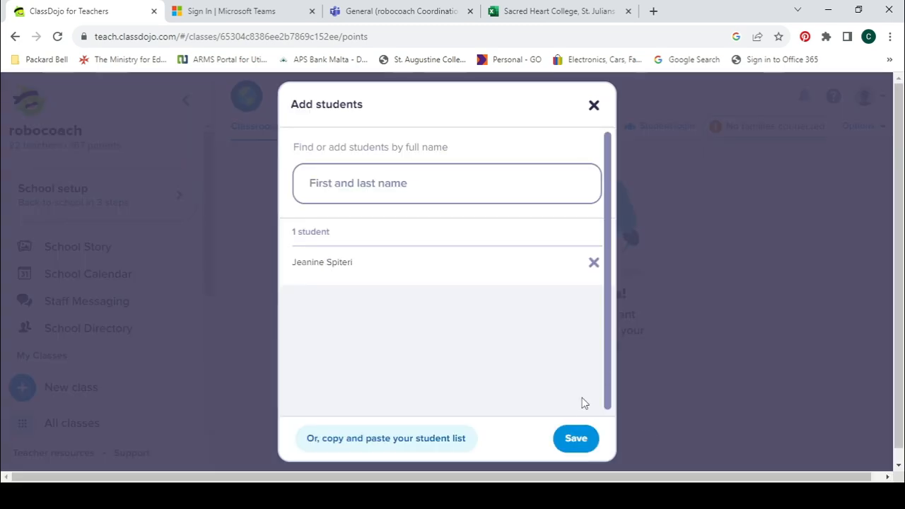
Step: Save the imported student to the class and agree to the data consent notice
click(574, 438)
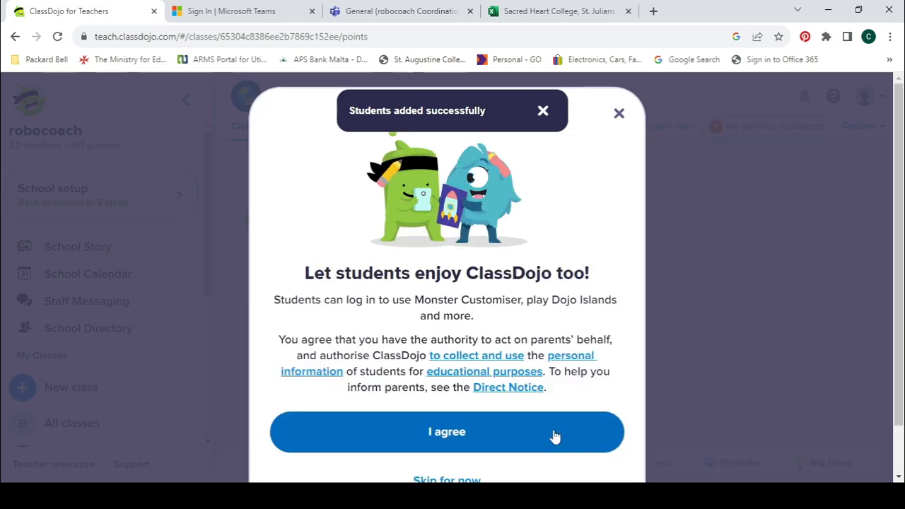
click(498, 431)
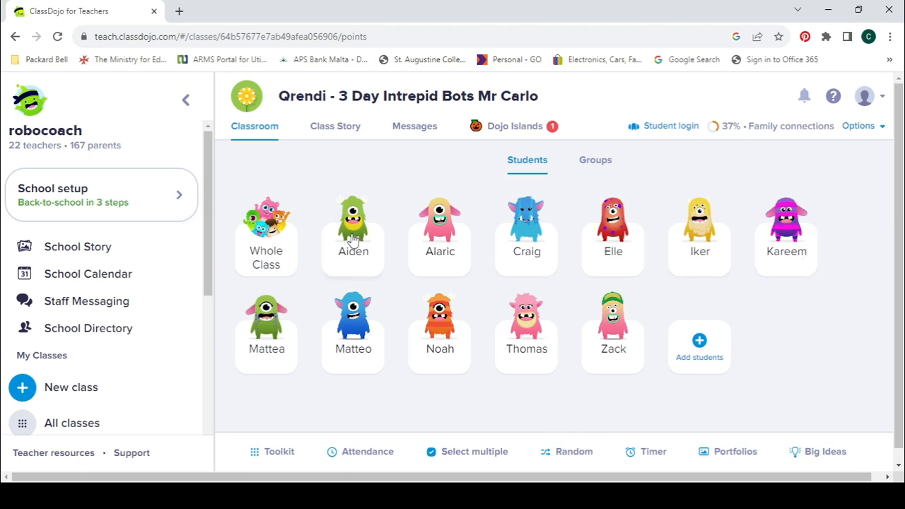
Step: On the Qrendi Class Story, try a Photo/Video post, then cancel without uploading
click(328, 141)
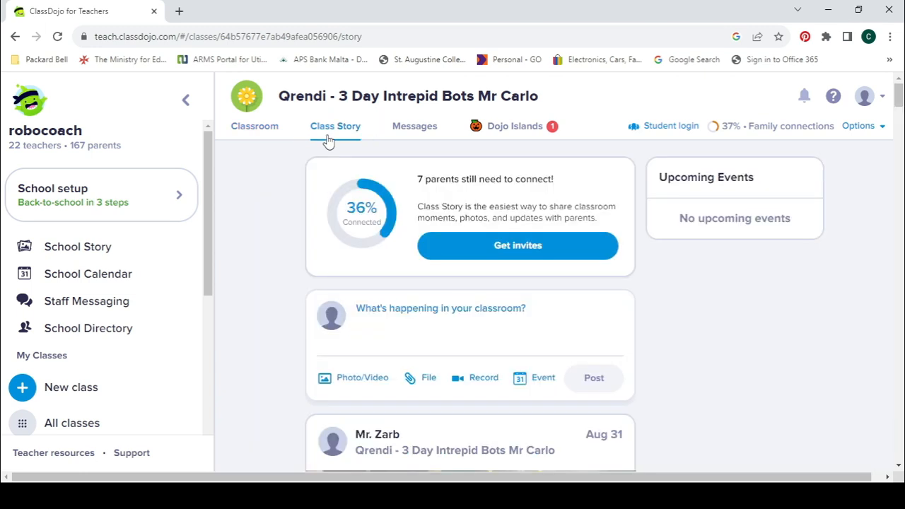
click(403, 314)
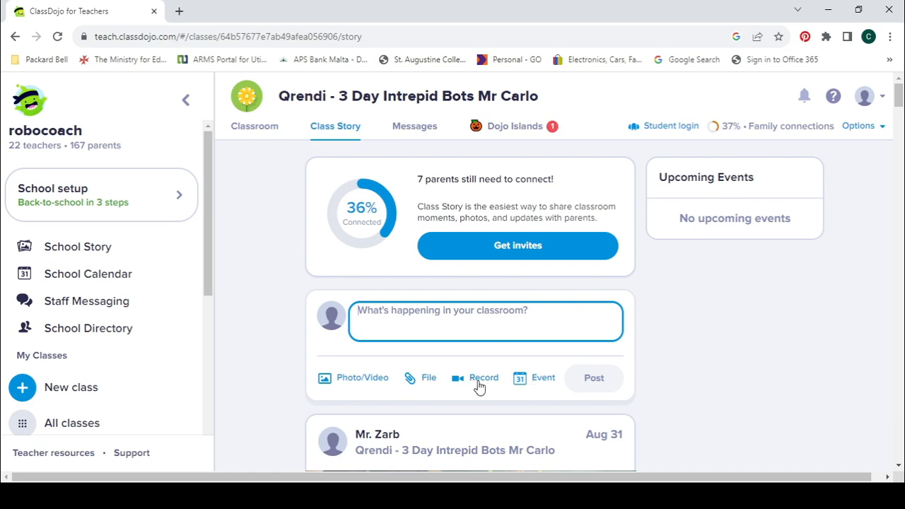
click(357, 383)
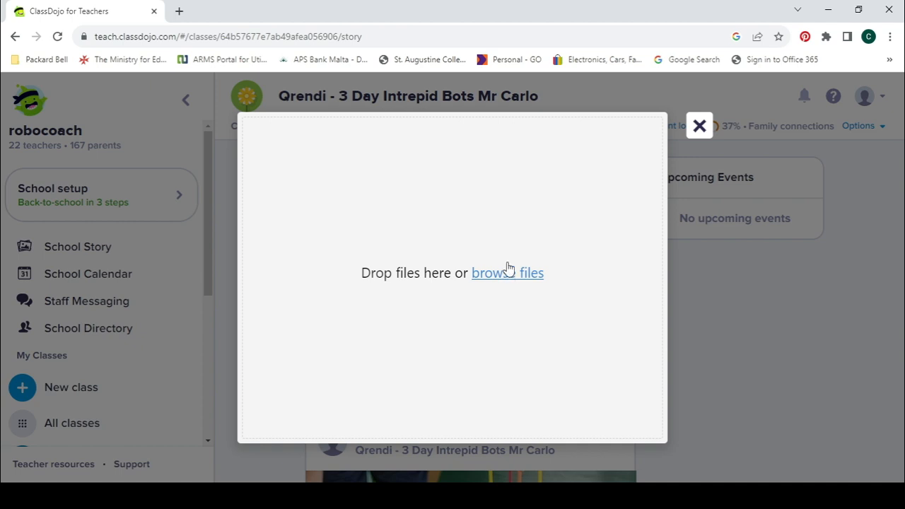
click(699, 126)
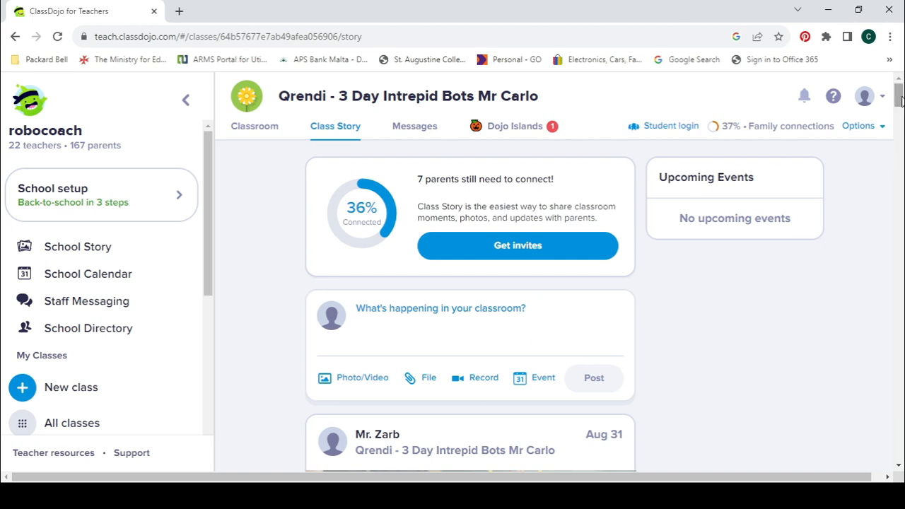
Step: Page through the Aug 24 post's photo carousel to the fifth photo (5/5)
drag(896, 100, 883, 208)
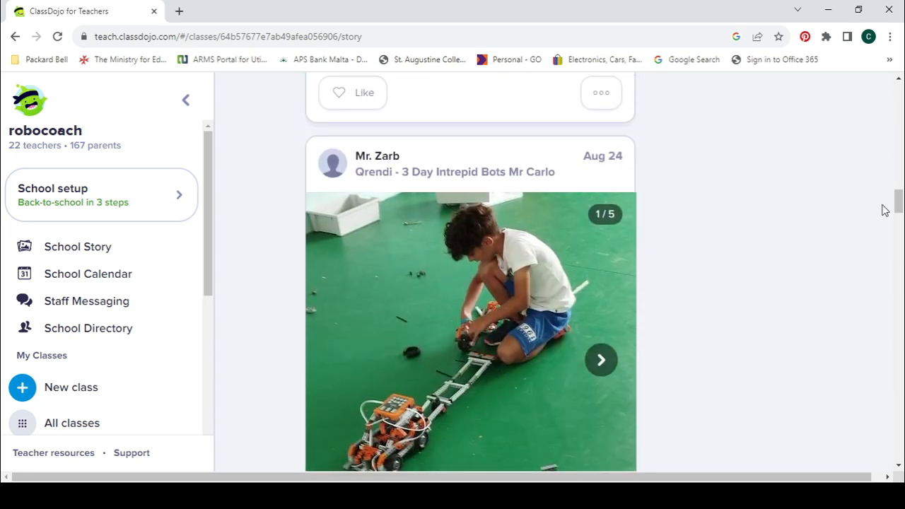
click(600, 361)
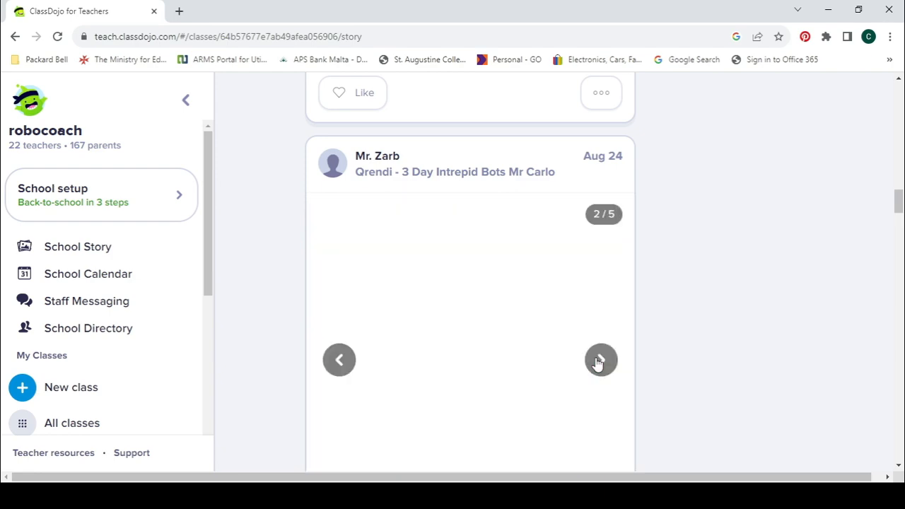
click(601, 361)
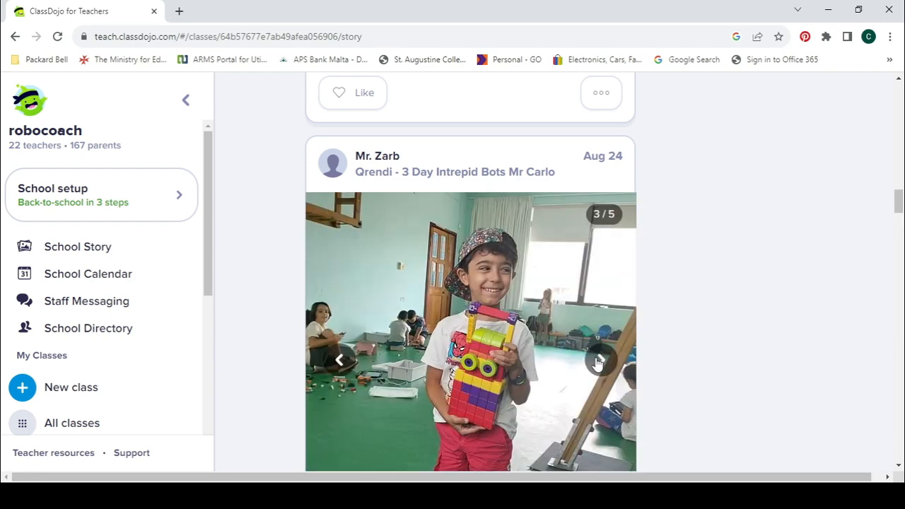
click(600, 361)
click(599, 361)
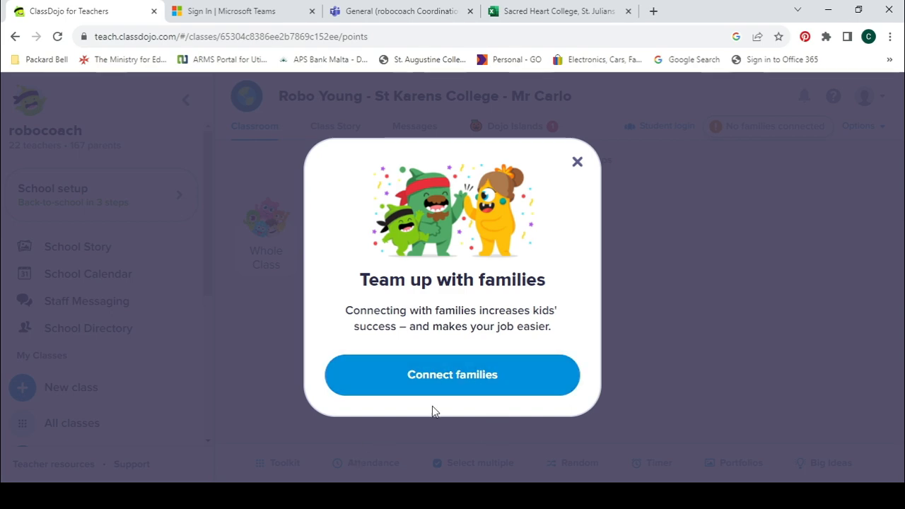
click(436, 381)
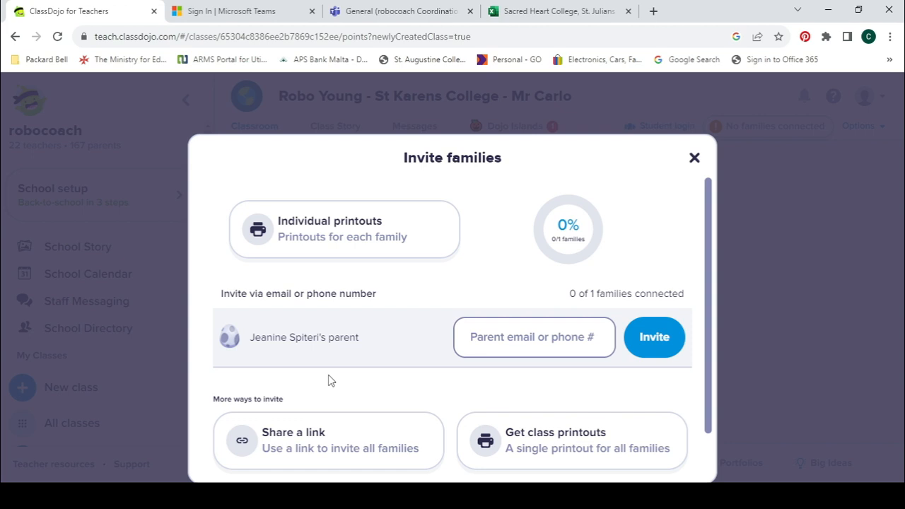
click(521, 345)
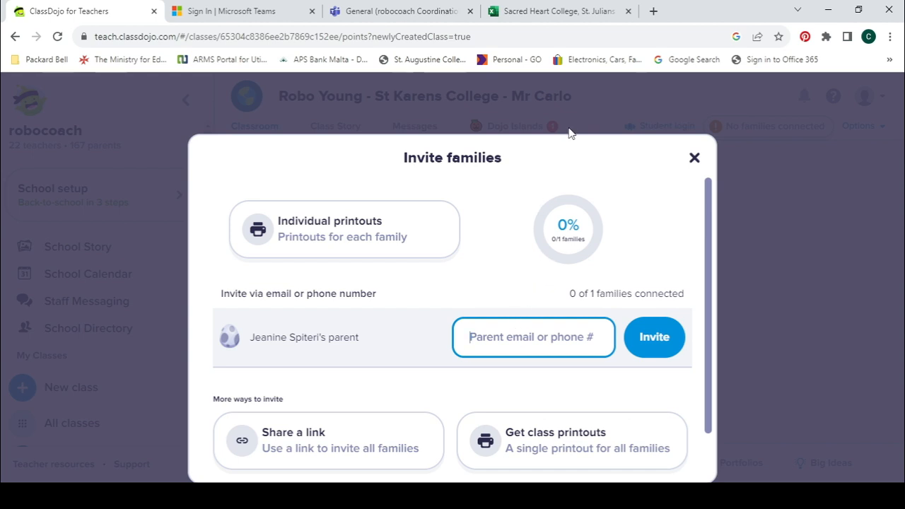
click(569, 11)
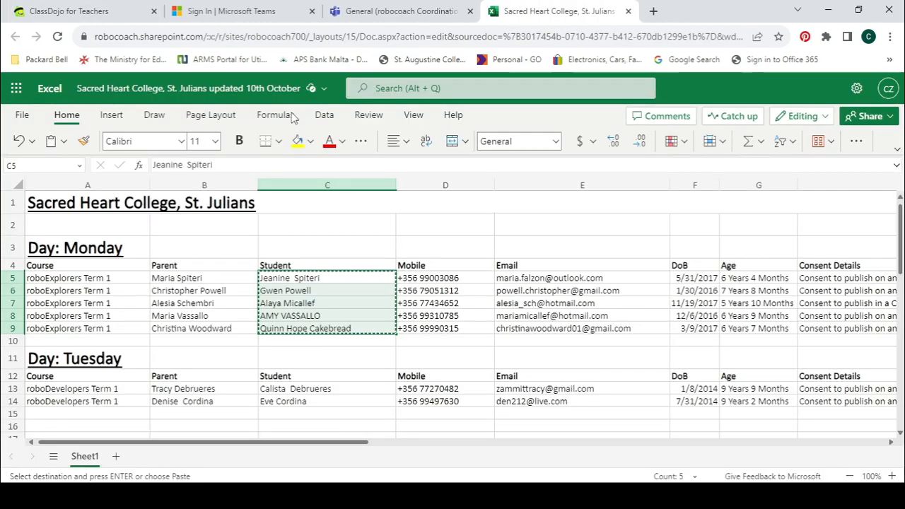
click(110, 10)
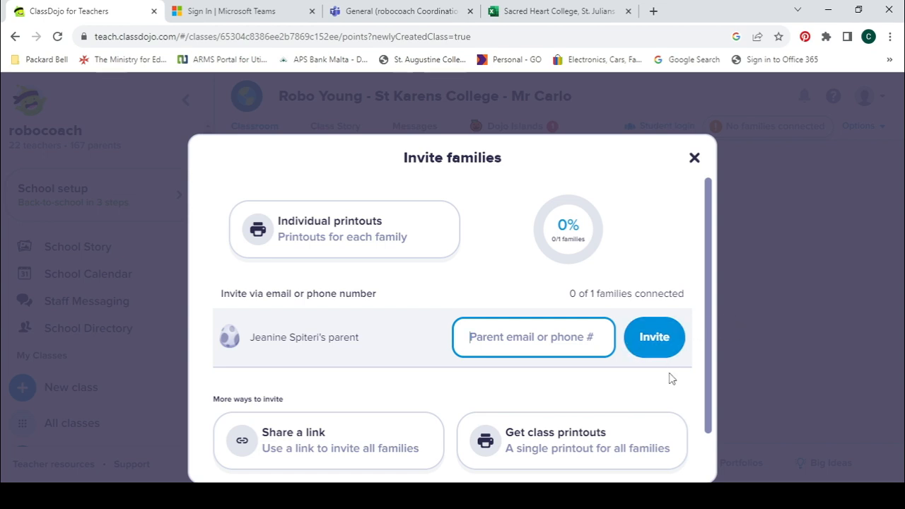
click(709, 320)
drag(710, 321, 710, 375)
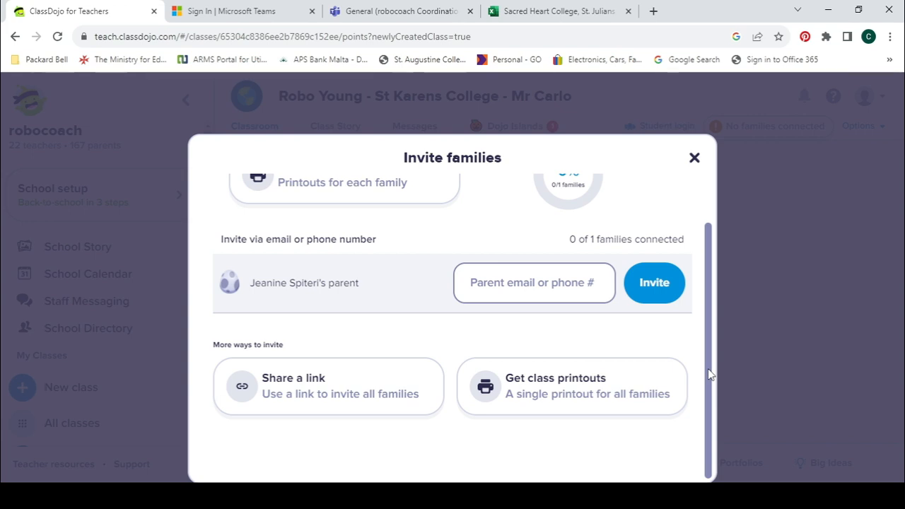
Step: Close Invite families without sending, then scroll the sidebar to My Classes
click(695, 159)
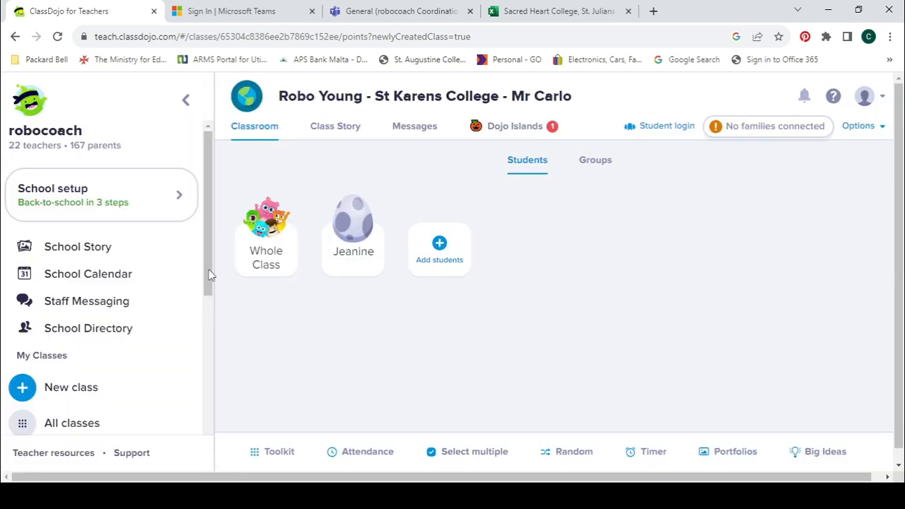
drag(209, 274, 205, 345)
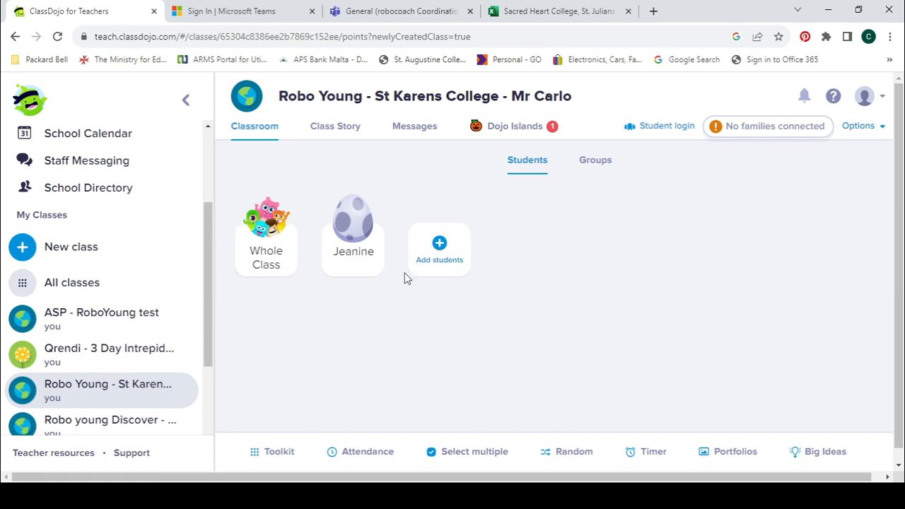
Step: Go back to the robocoach My Classes launchpad showing all seven class cards
click(82, 283)
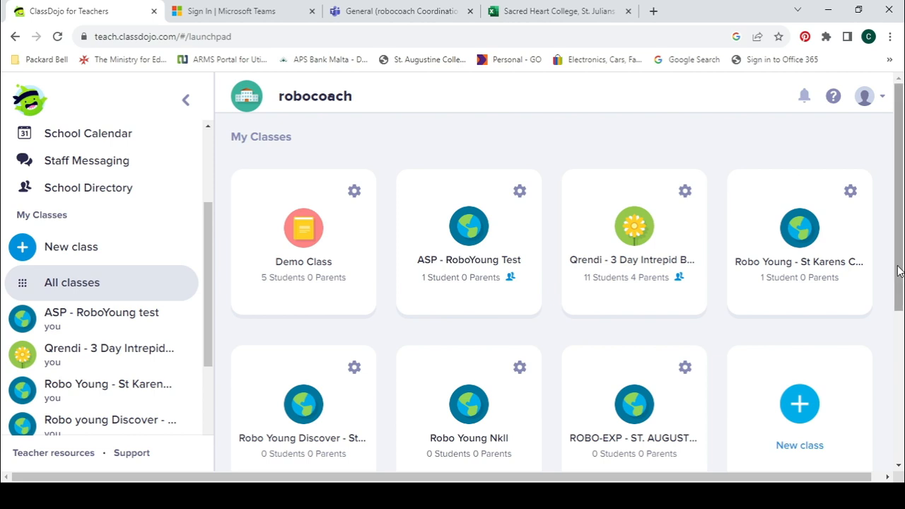
mouse_move(898, 273)
mouse_down()
mouse_move(898, 288)
mouse_move(898, 260)
mouse_up()
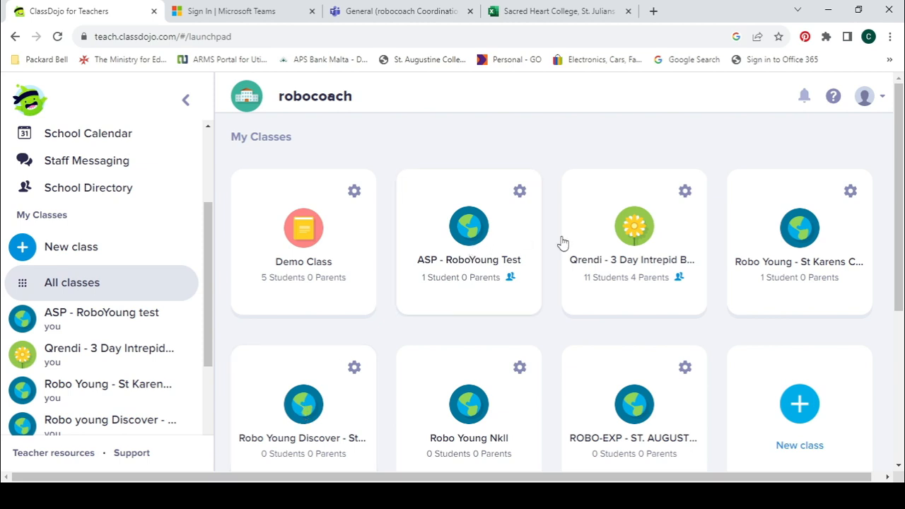
Step: Open the Qrendi - 3 Day Intrepid Bots Mr Carlo class and bring up its family invitations
click(625, 238)
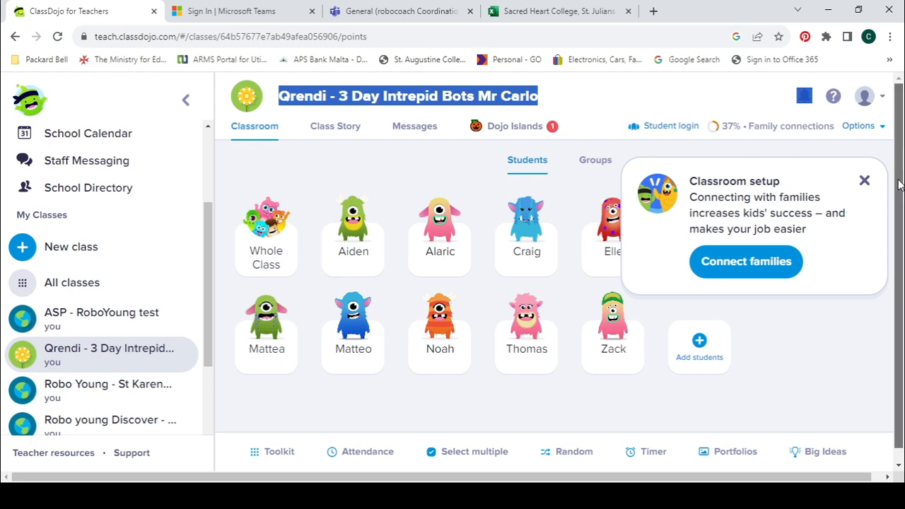
scroll(898, 185, down, 1)
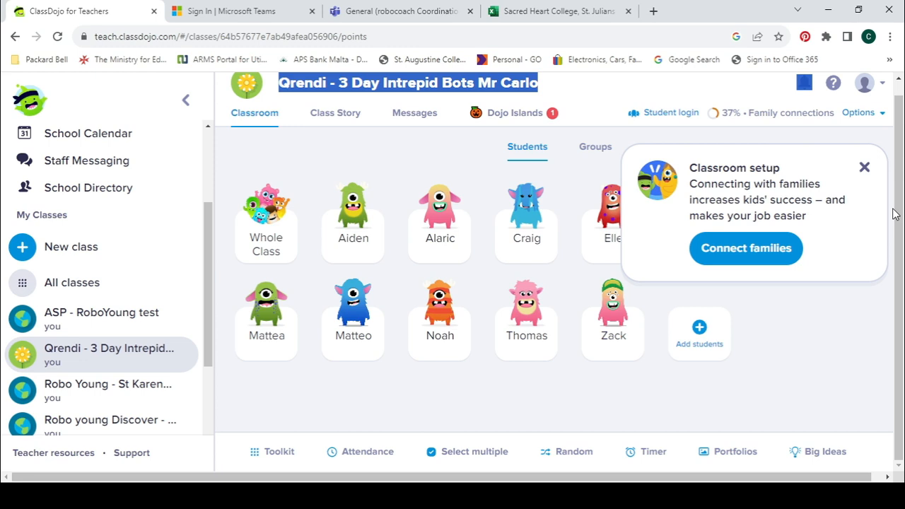
click(763, 256)
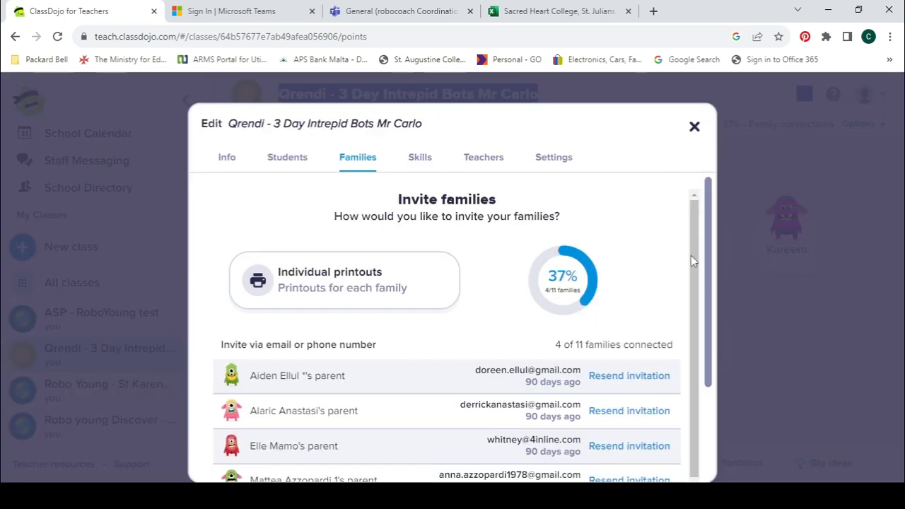
Step: Review the Qrendi family invites (4 of 11 connected), then show the Students roster
drag(707, 258, 697, 345)
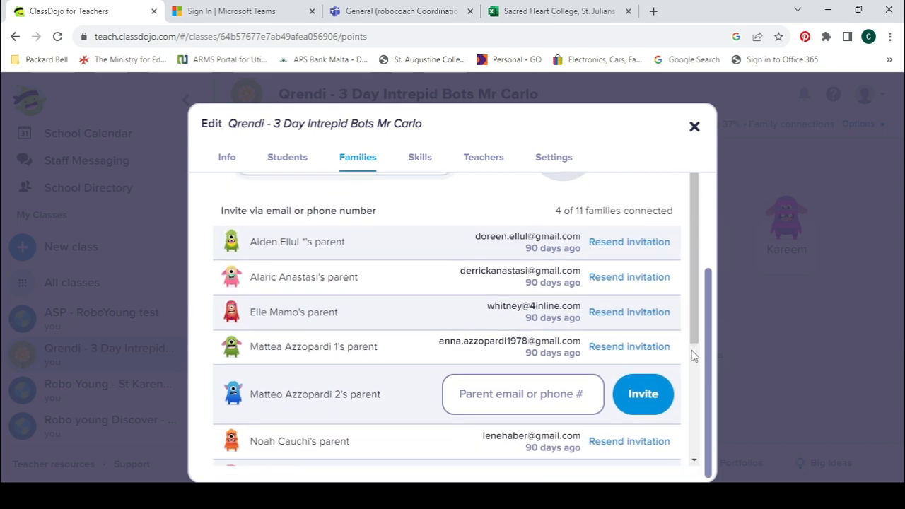
double_click(692, 352)
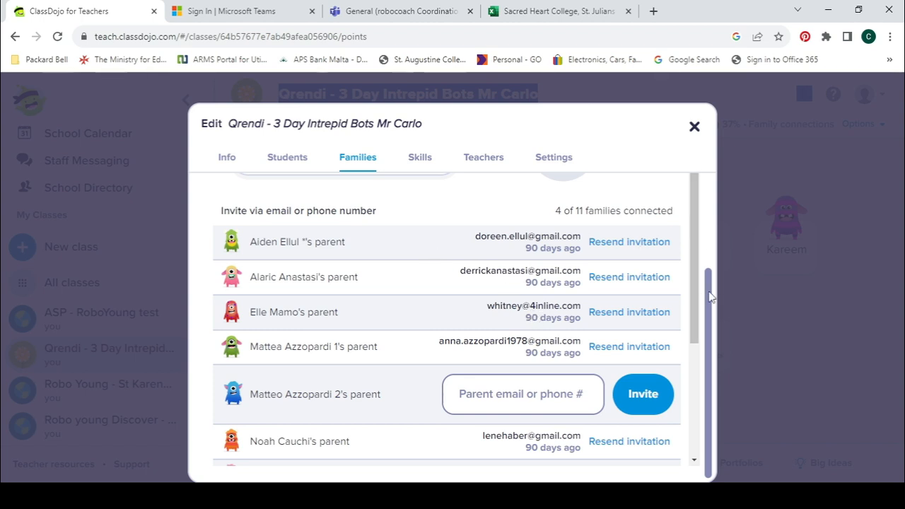
drag(712, 297, 714, 198)
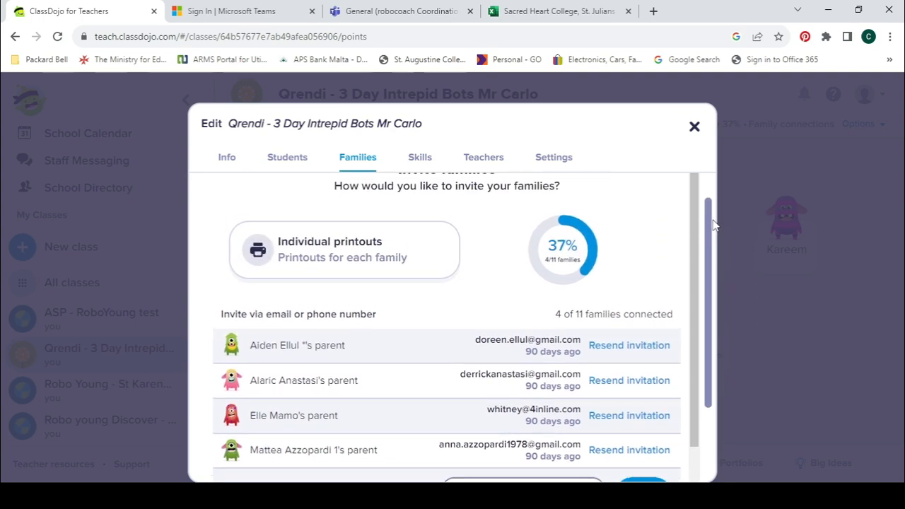
double_click(712, 191)
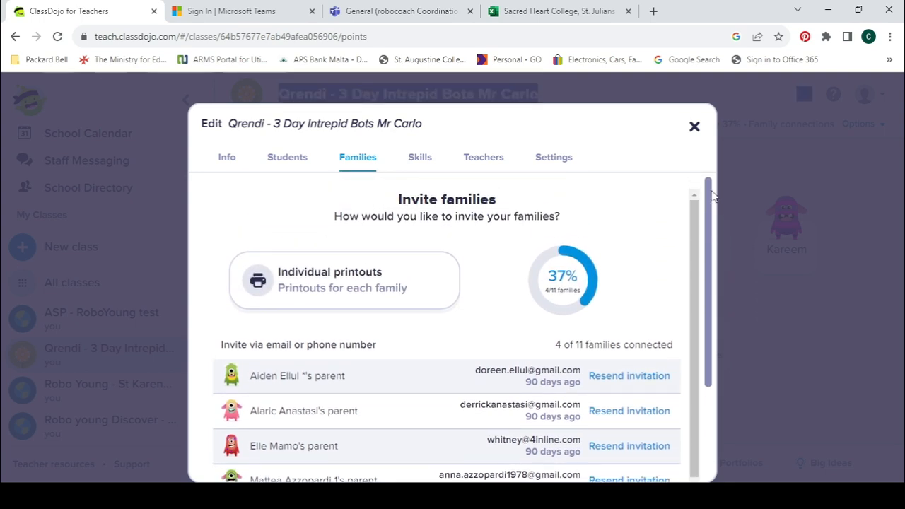
click(289, 159)
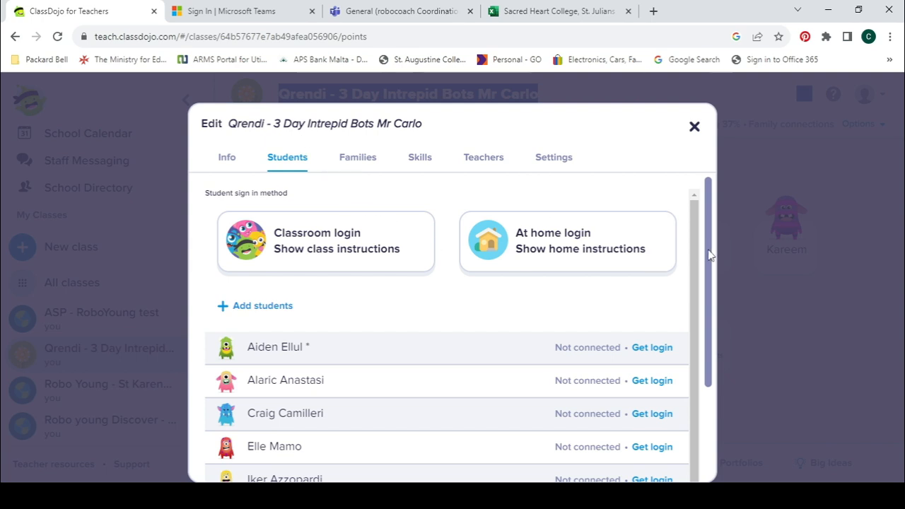
drag(713, 253, 686, 123)
Step: Turn off Class Story comments in the Qrendi class settings, confirm, and close the editor
click(559, 157)
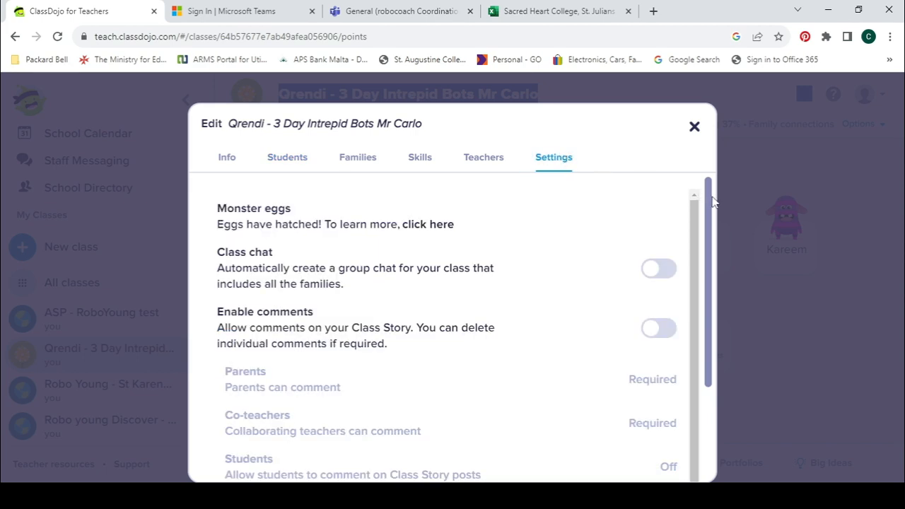
drag(709, 201, 711, 246)
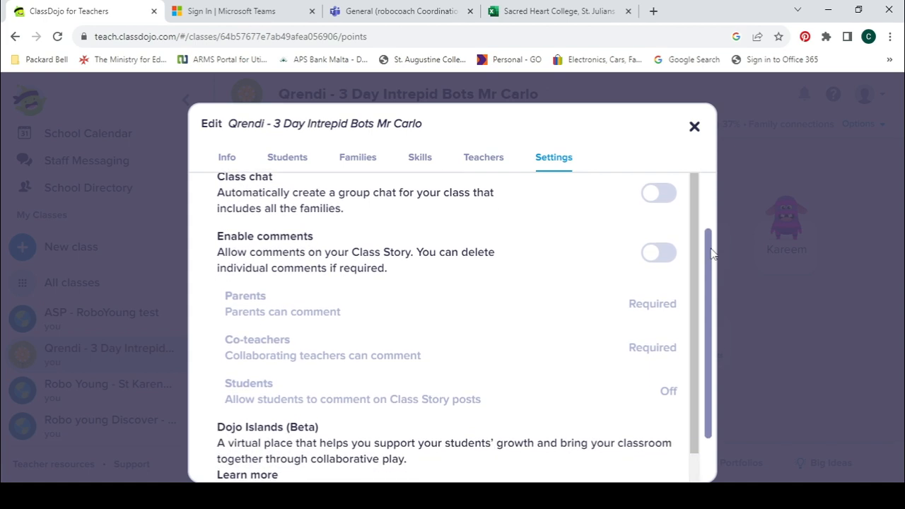
click(663, 256)
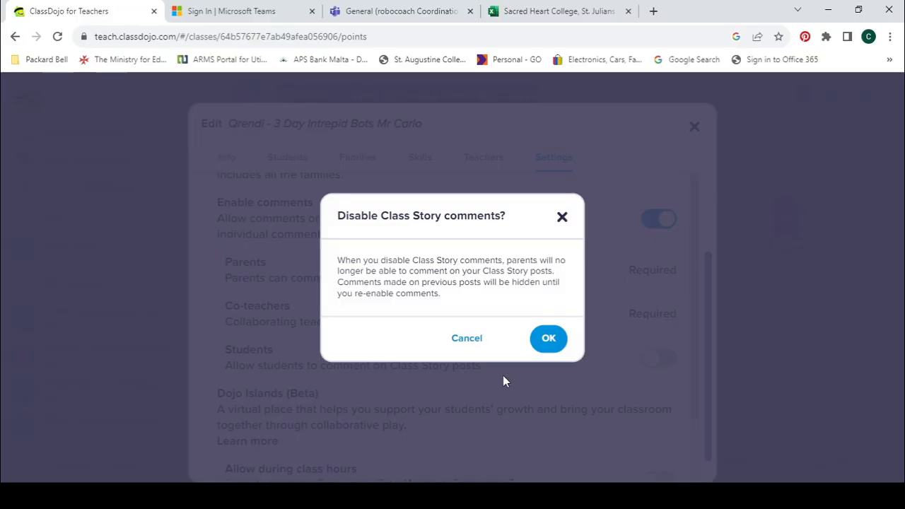
click(541, 343)
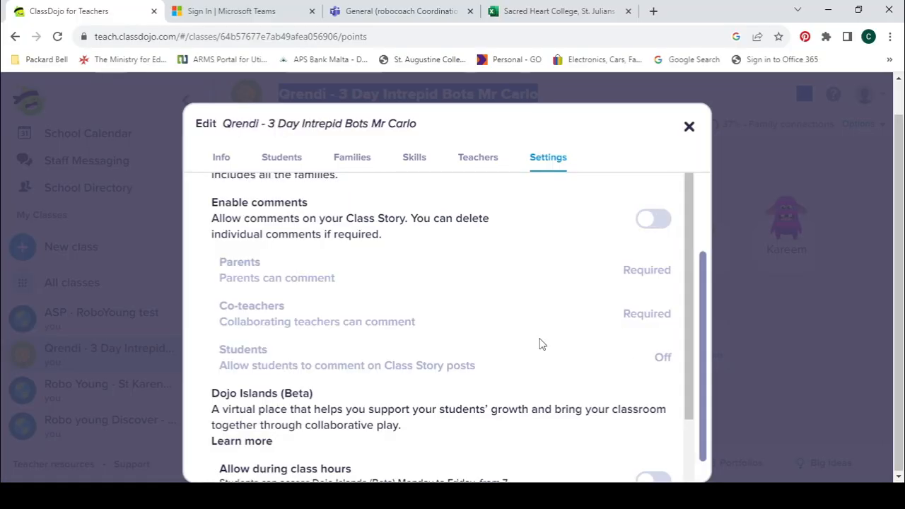
click(689, 125)
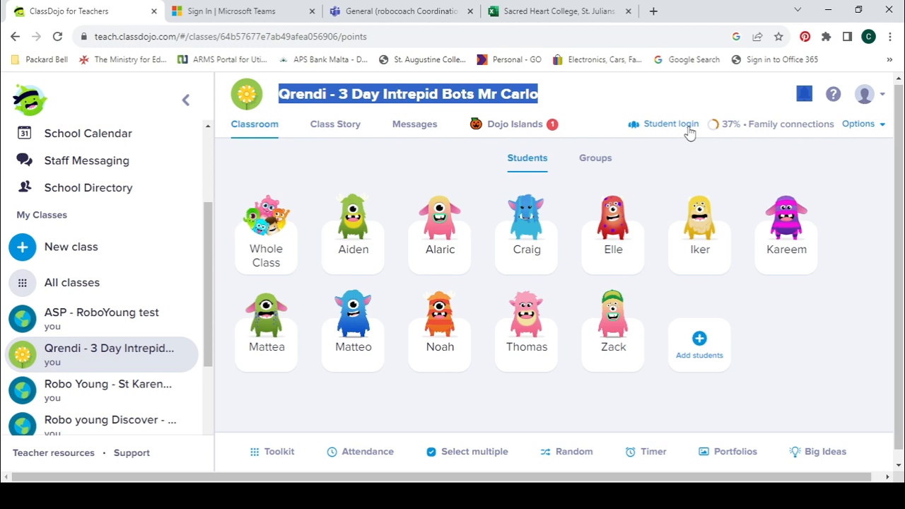
Step: Show the Qrendi Class Story feed with its Options dropdown expanded
click(336, 127)
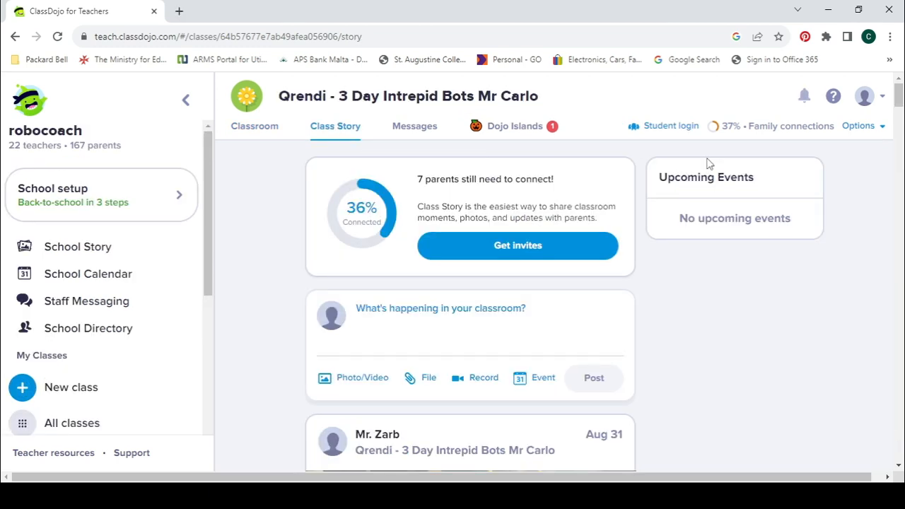
click(864, 127)
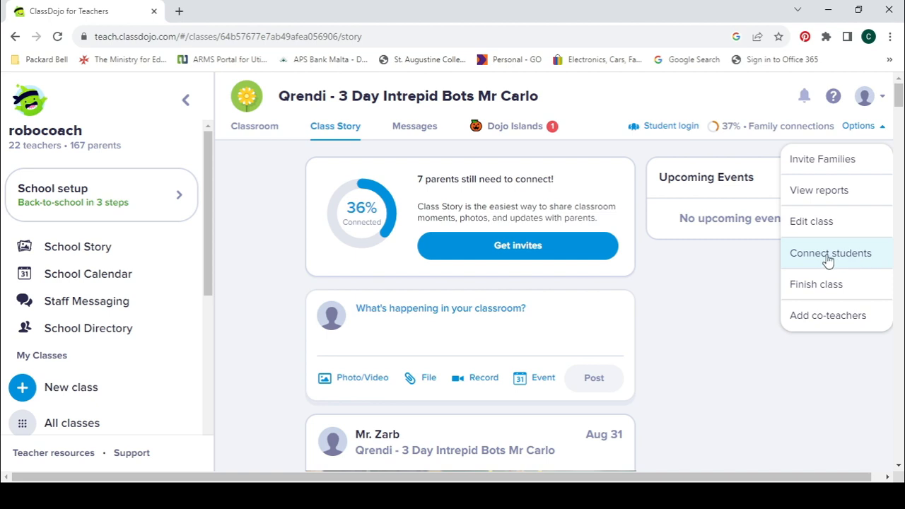
Step: Choose Invite Families from Options and scroll through the 4-of-11 connected family list
click(833, 163)
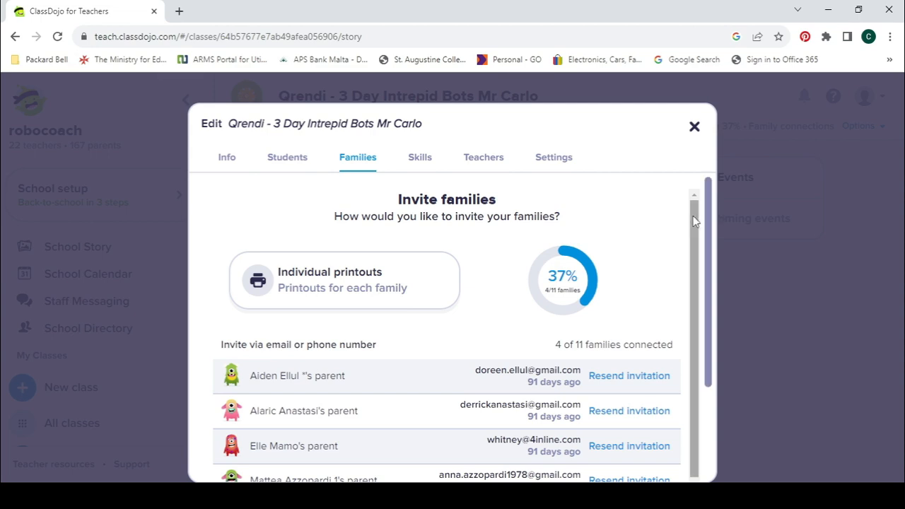
drag(693, 220, 687, 311)
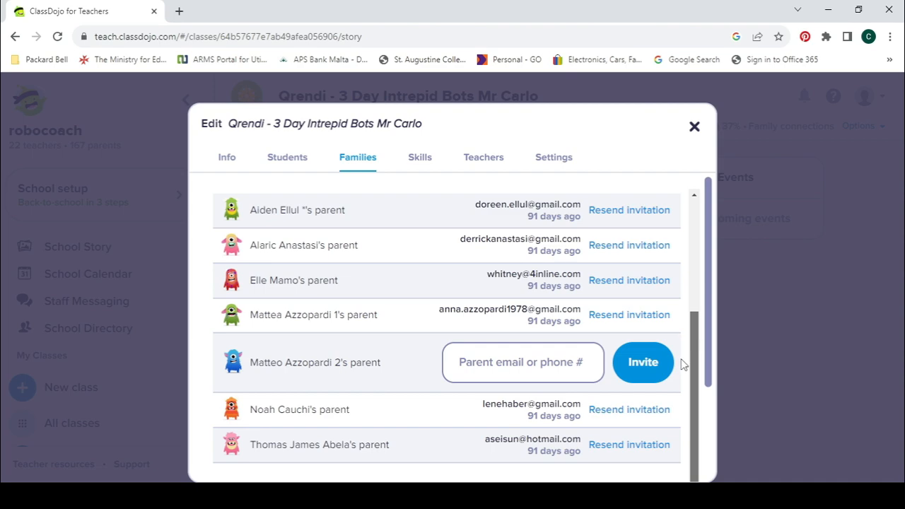
scroll(689, 266, up, 2)
scroll(690, 266, down, 2)
scroll(690, 343, up, 2)
scroll(673, 269, down, 2)
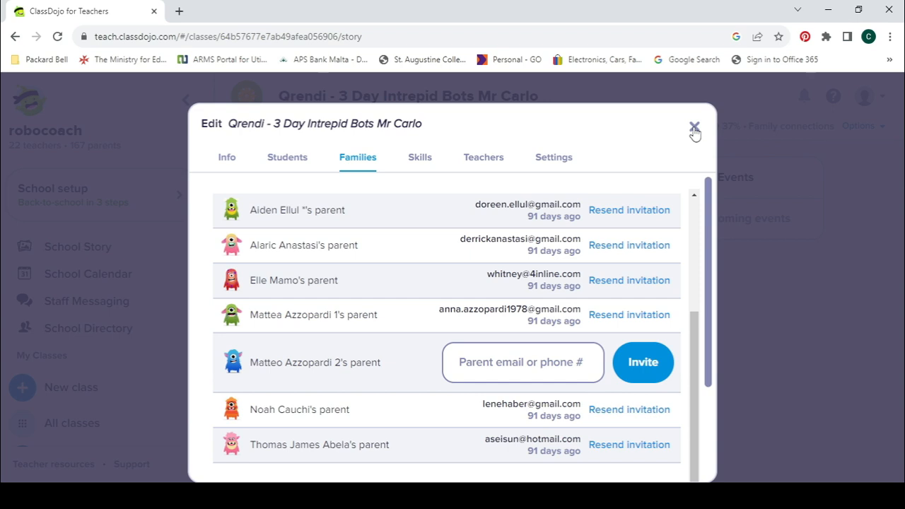
Step: Recheck the class settings, review the Families list again, and close the edit window
click(553, 158)
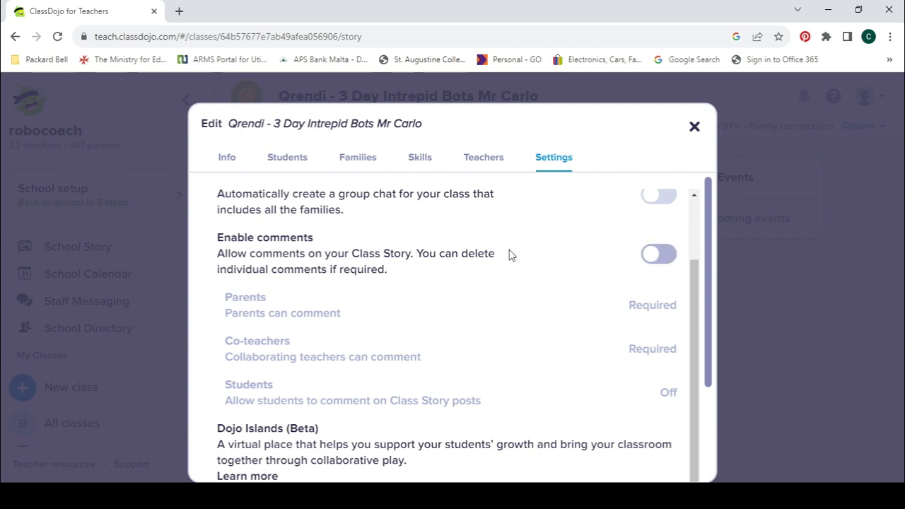
click(357, 159)
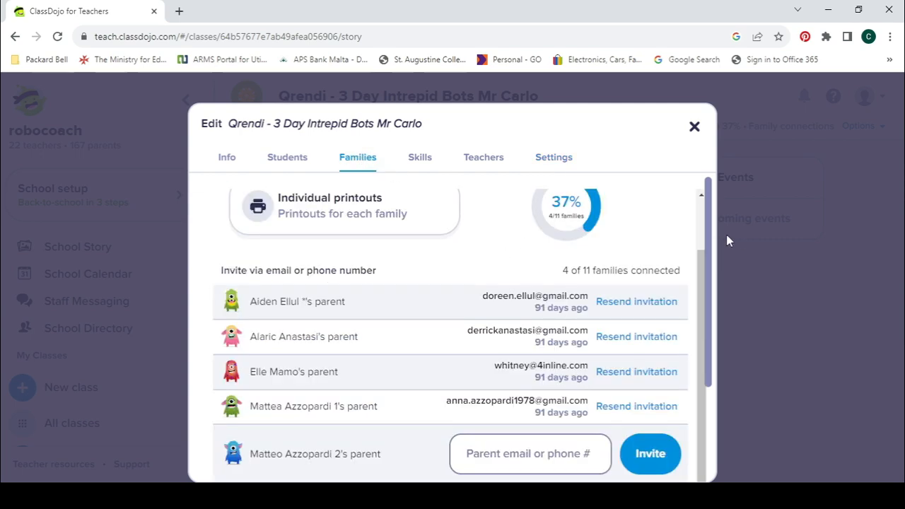
scroll(707, 255, down, 1)
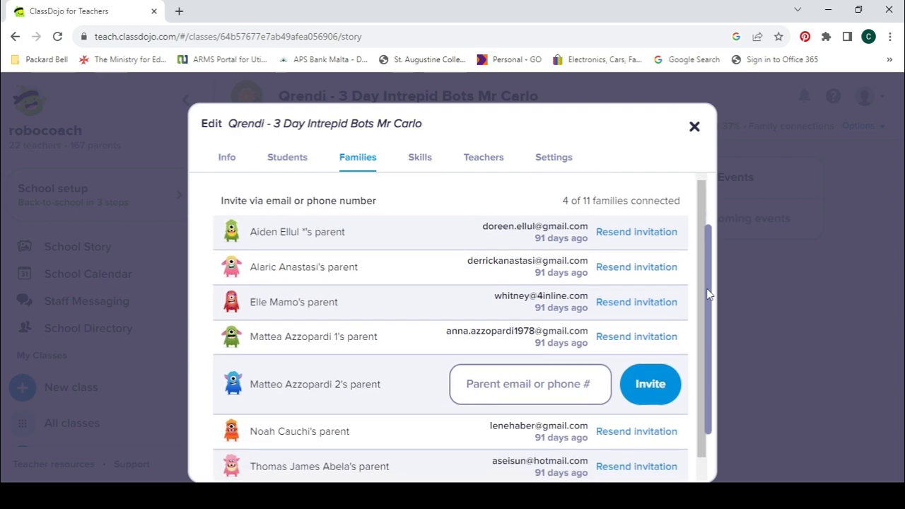
scroll(708, 289, down, 2)
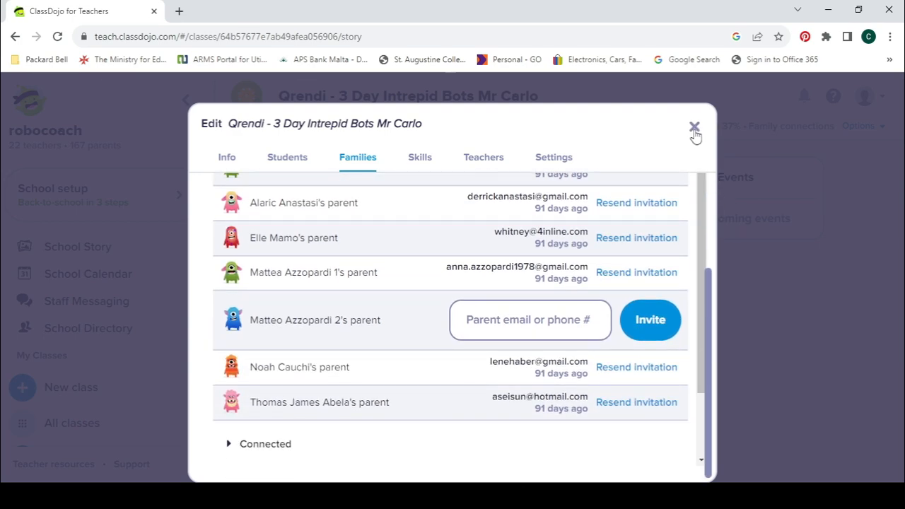
click(694, 128)
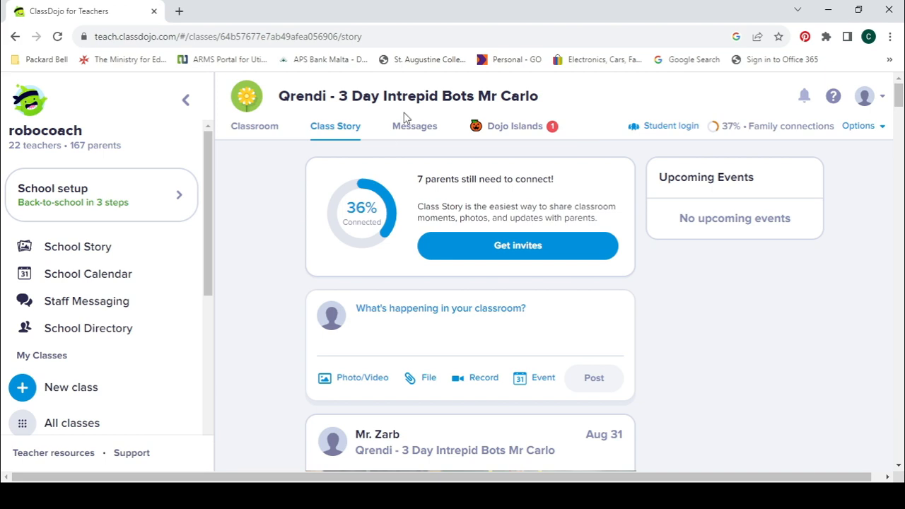